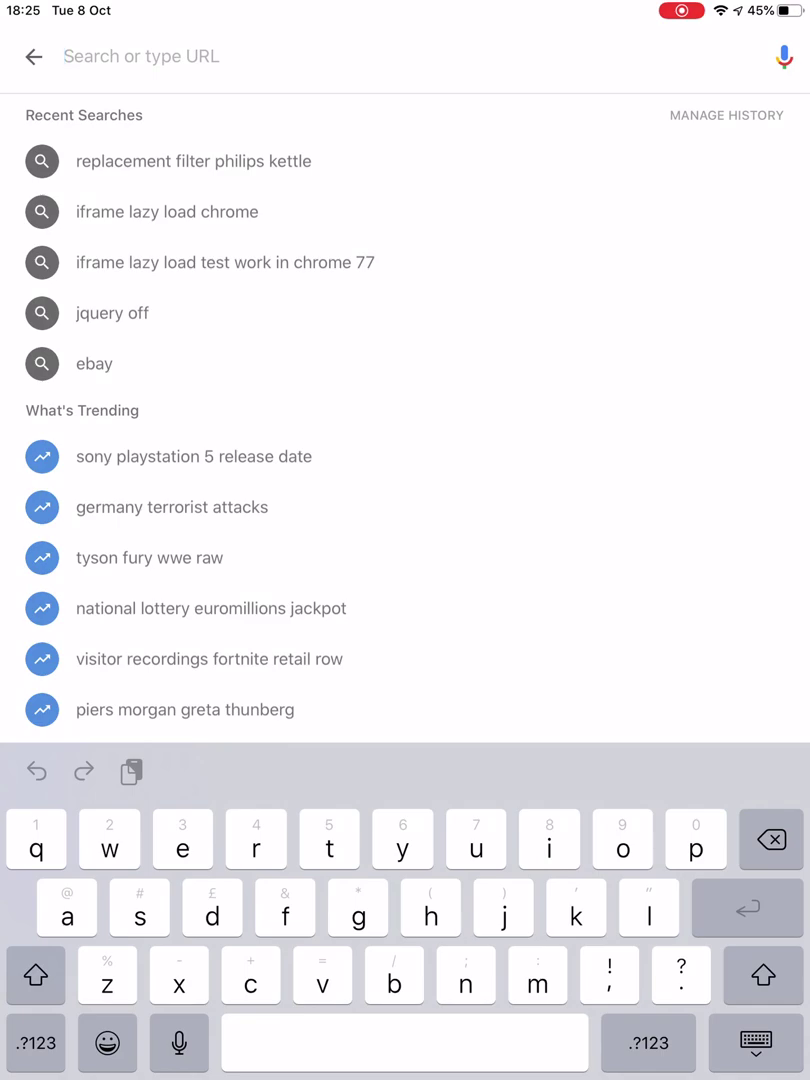
{"action": "type", "text": "t"}
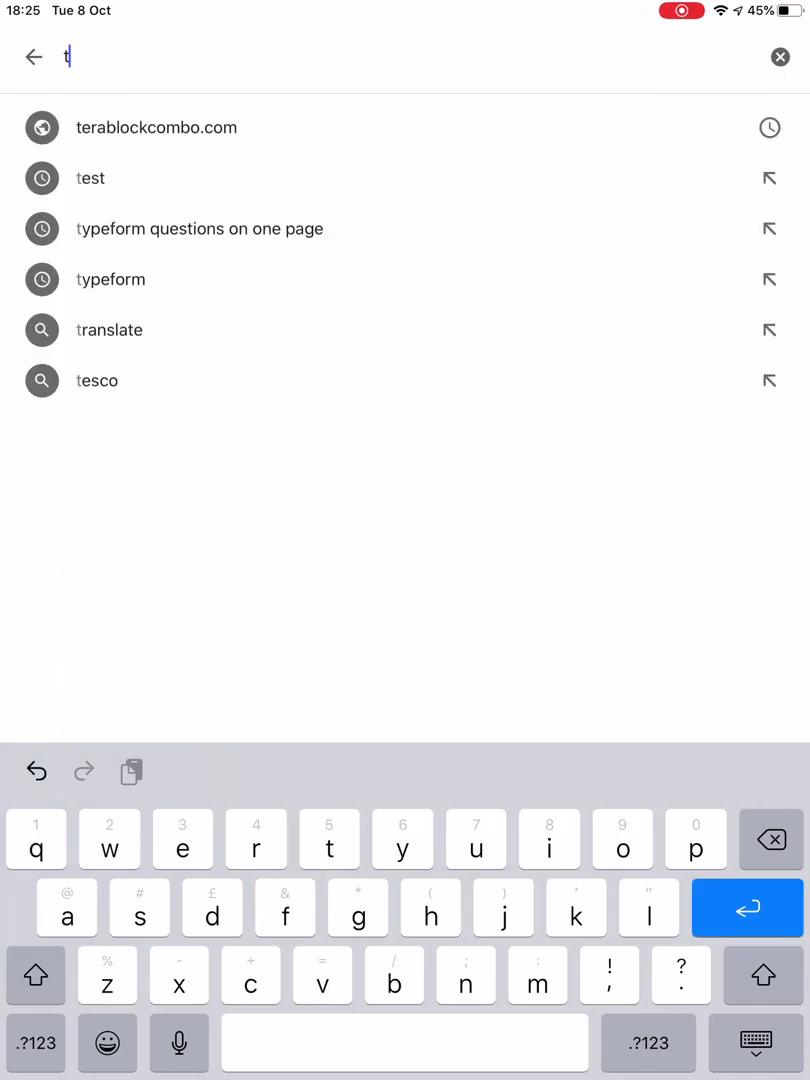
- Delete the typed letter and pinch the full keyboard down into the small floating keyboard
{"action": "key", "text": "BackSpace"}
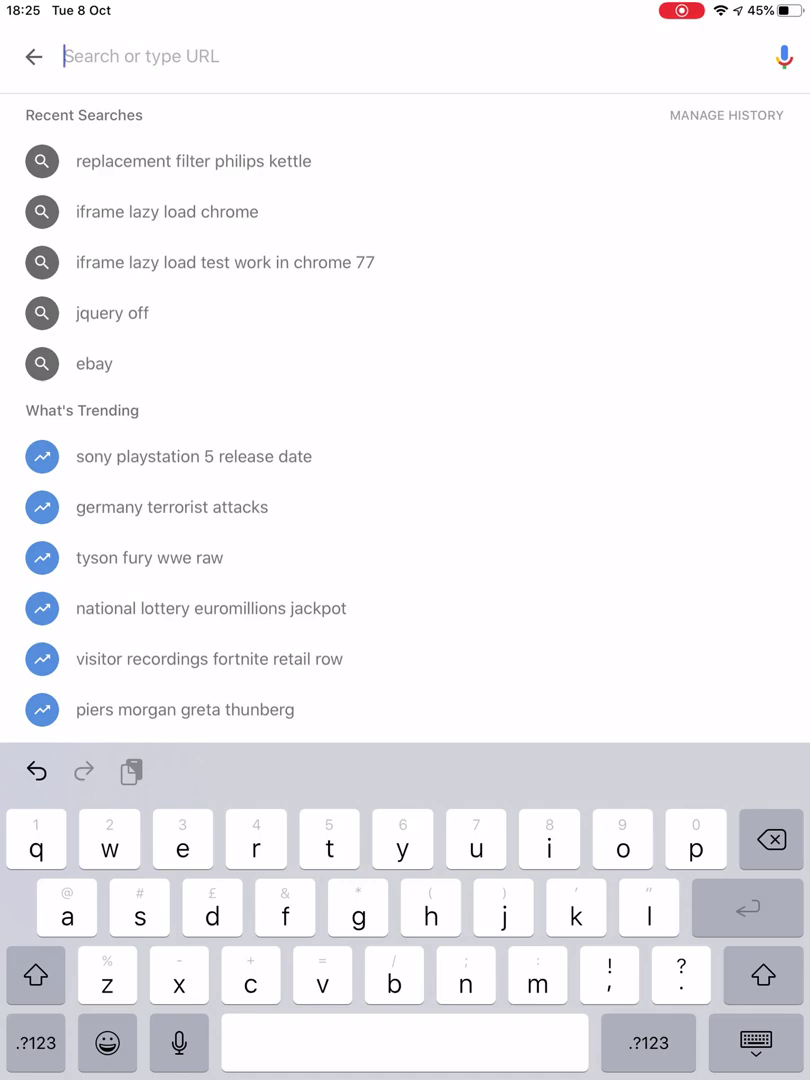
{"action": "left_click_drag", "start_coordinate": [211, 822], "coordinate": [330, 900]}
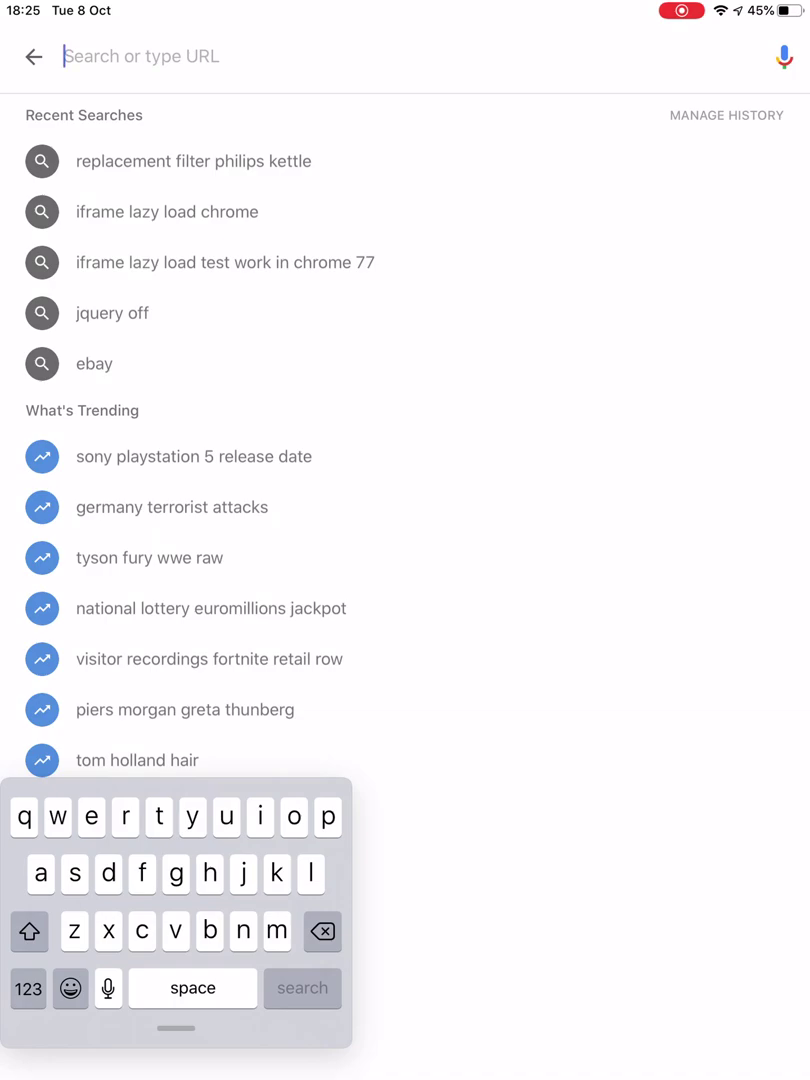
{"action": "type", "text": "tes"}
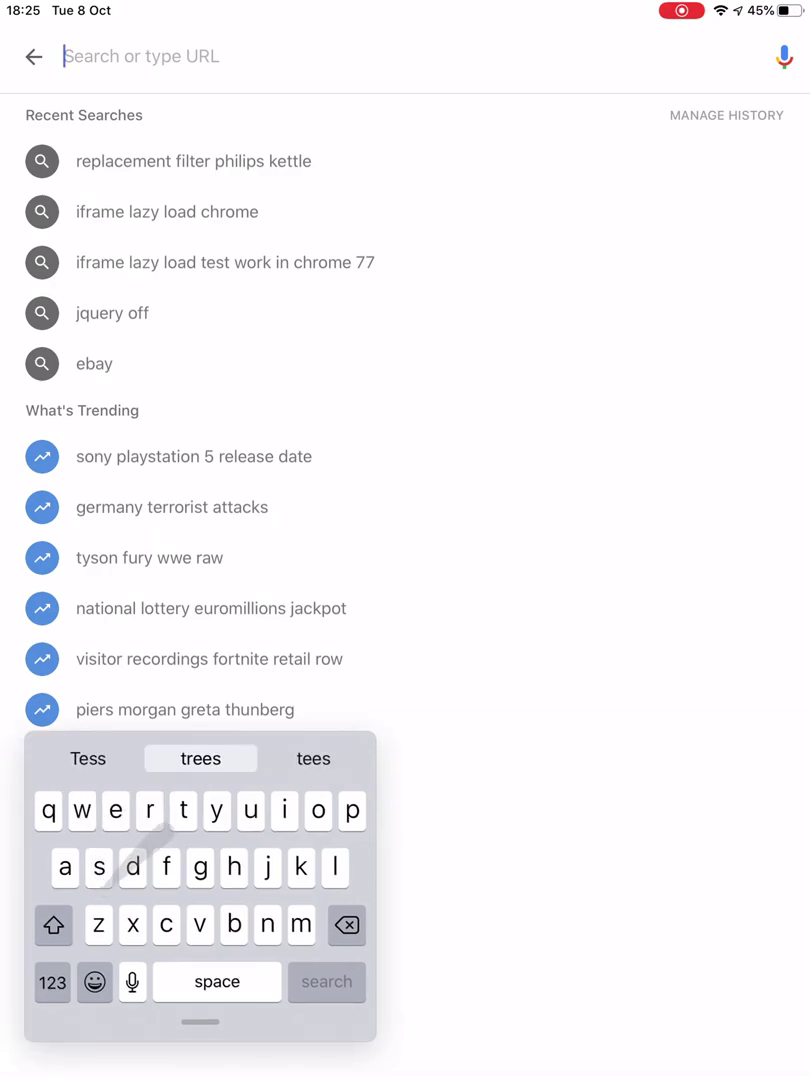
{"action": "type", "text": "t"}
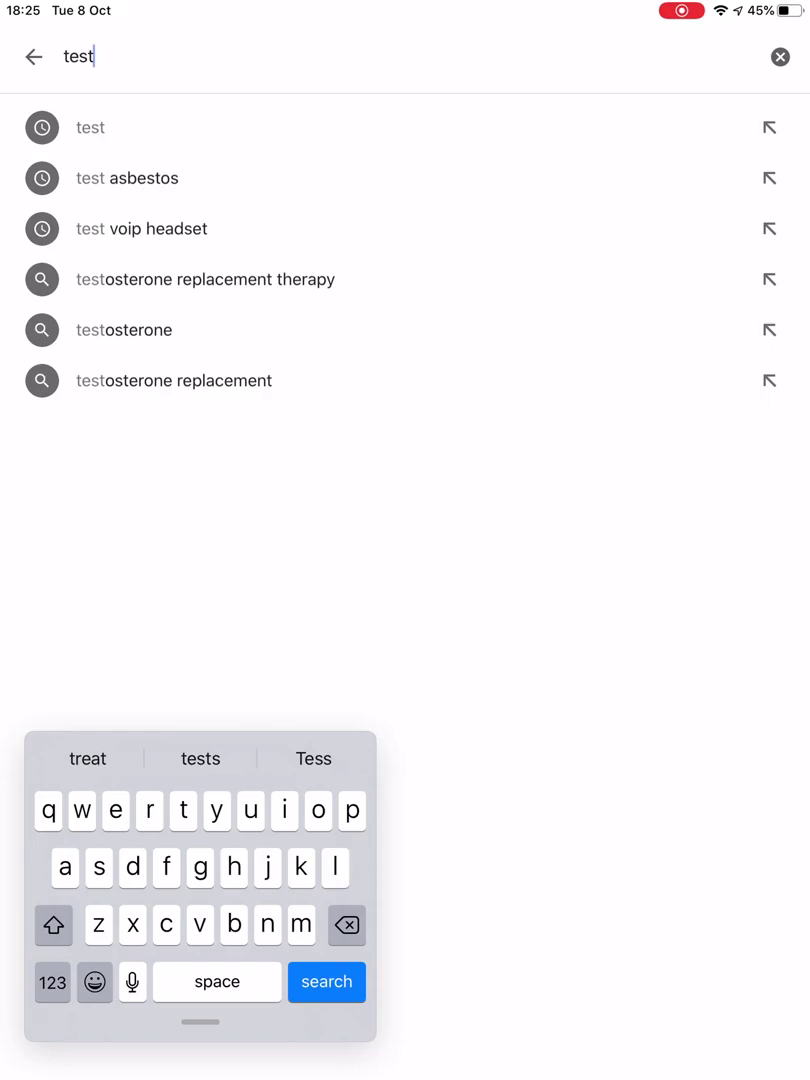
{"action": "key", "text": "BackSpace"}
{"action": "key", "text": "BackSpace"}
{"action": "key", "text": "BackSpace"}
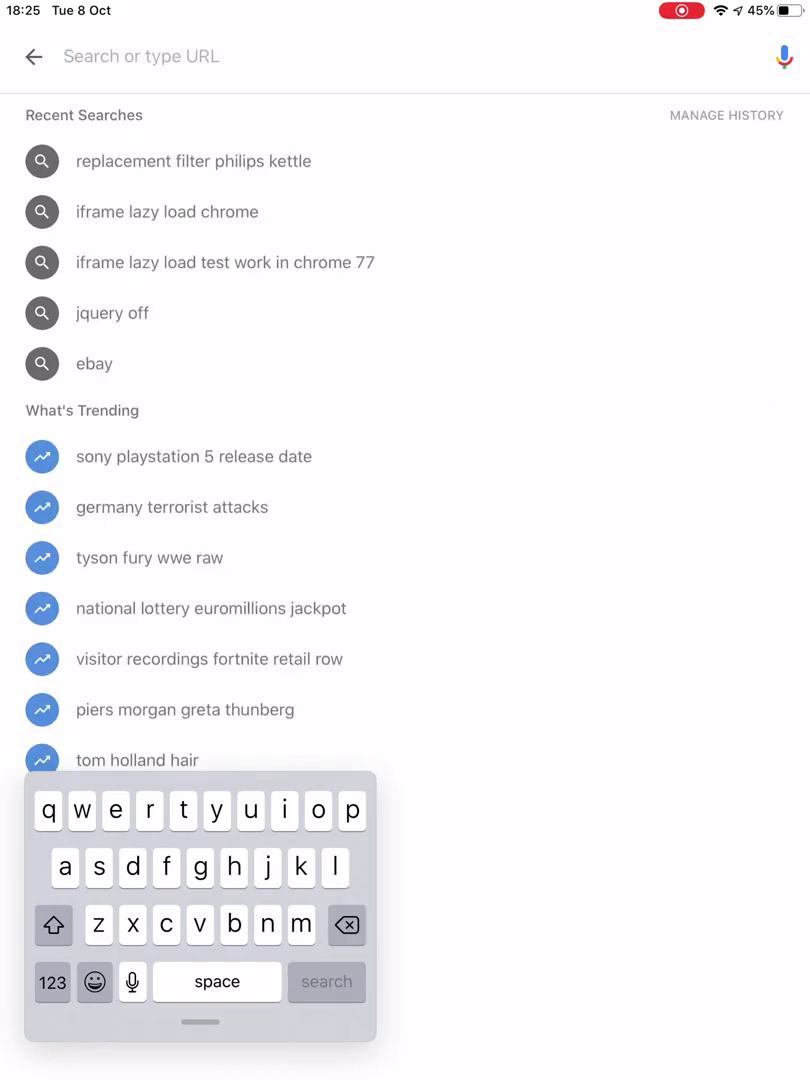
{"action": "type", "text": "text"}
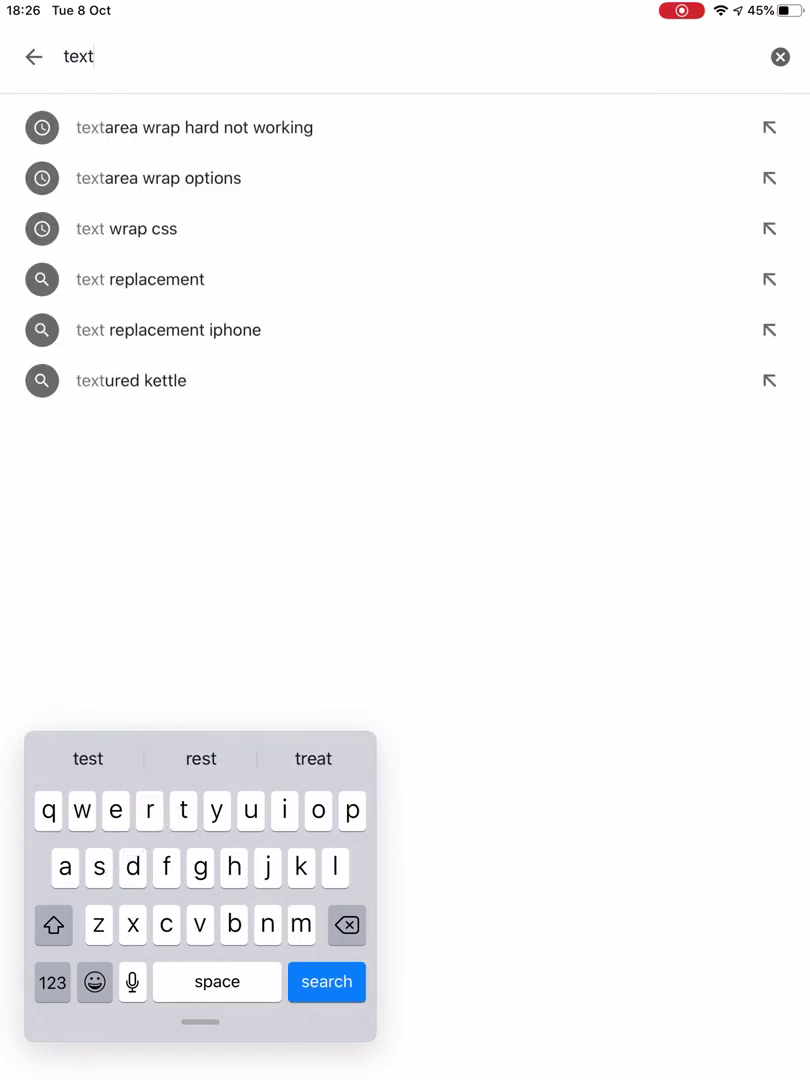
- Clear the swiped word 'text' from the Google search box
{"action": "left_click", "coordinate": [780, 57]}
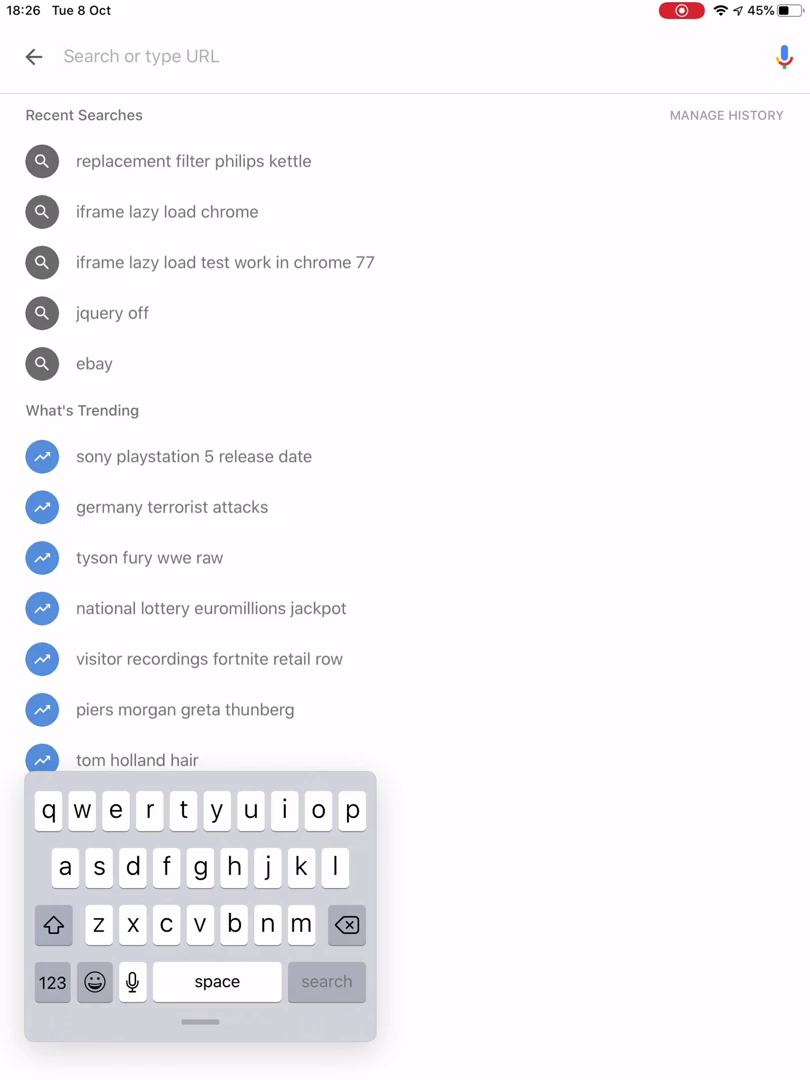
{"action": "left_click_drag", "start_coordinate": [200, 1021], "coordinate": [200, 1075]}
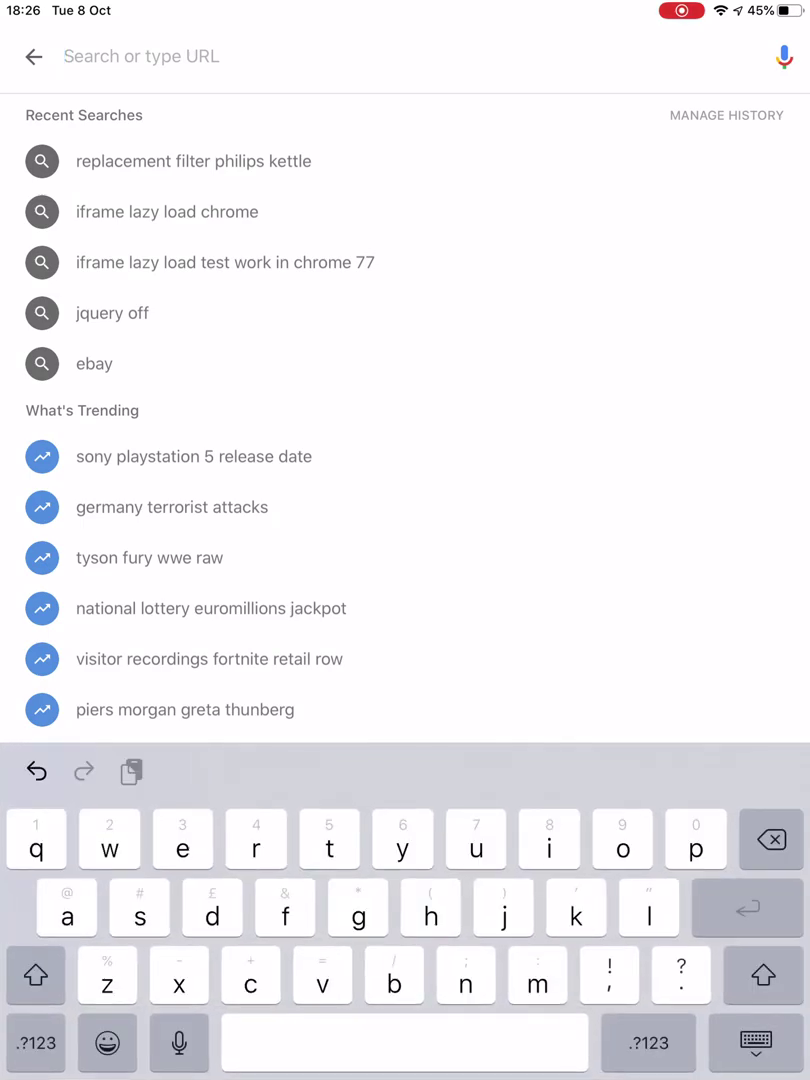